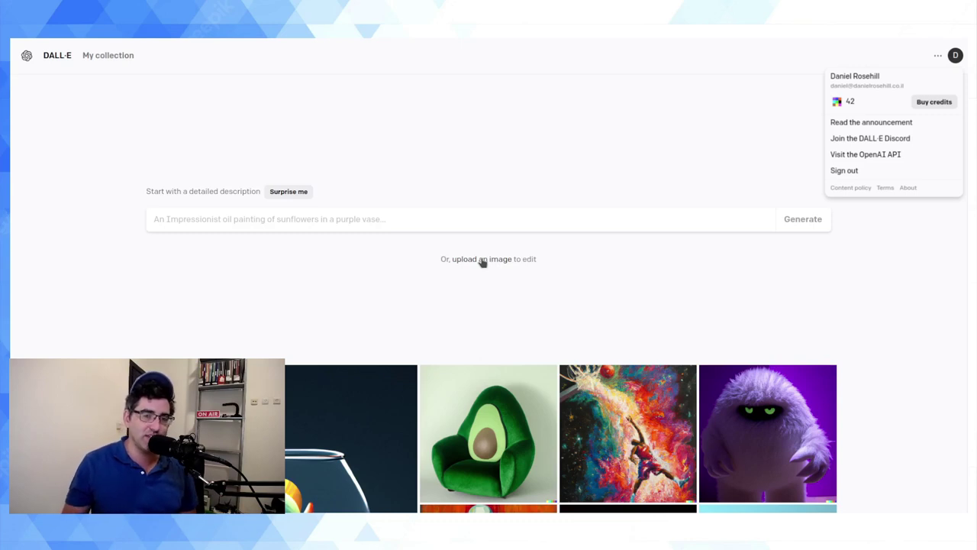
- Compare credit pack prices for 115 and 230 credits, then close without buying
left_click(935, 102)
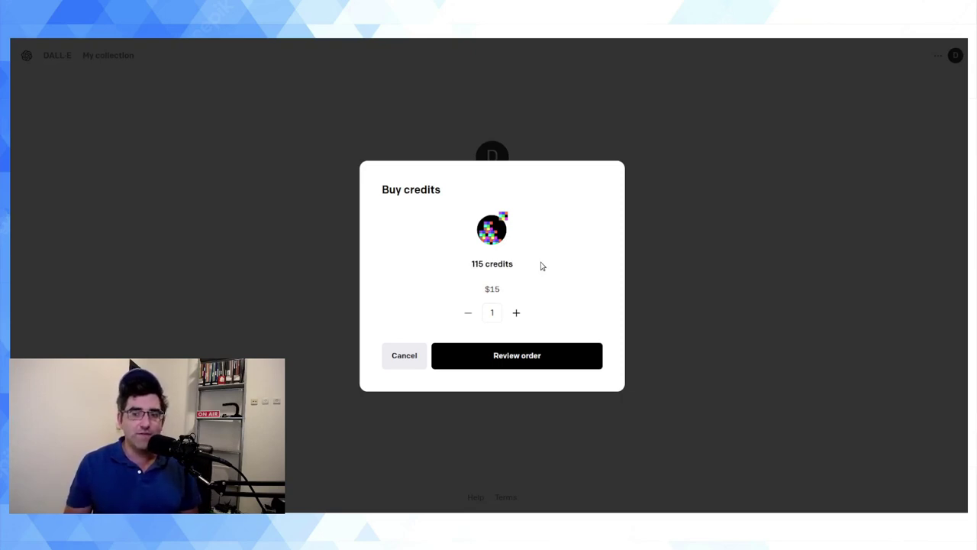
left_click(516, 312)
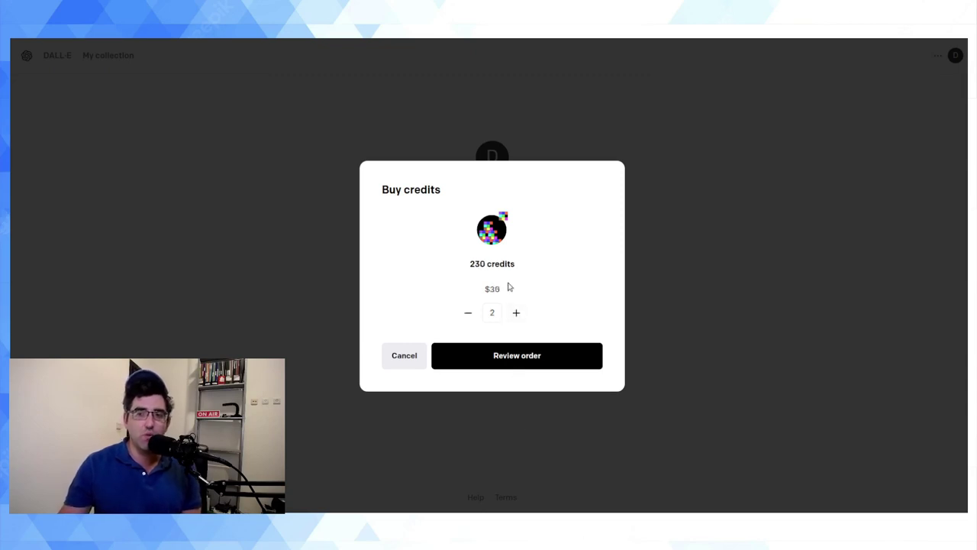
left_click(471, 312)
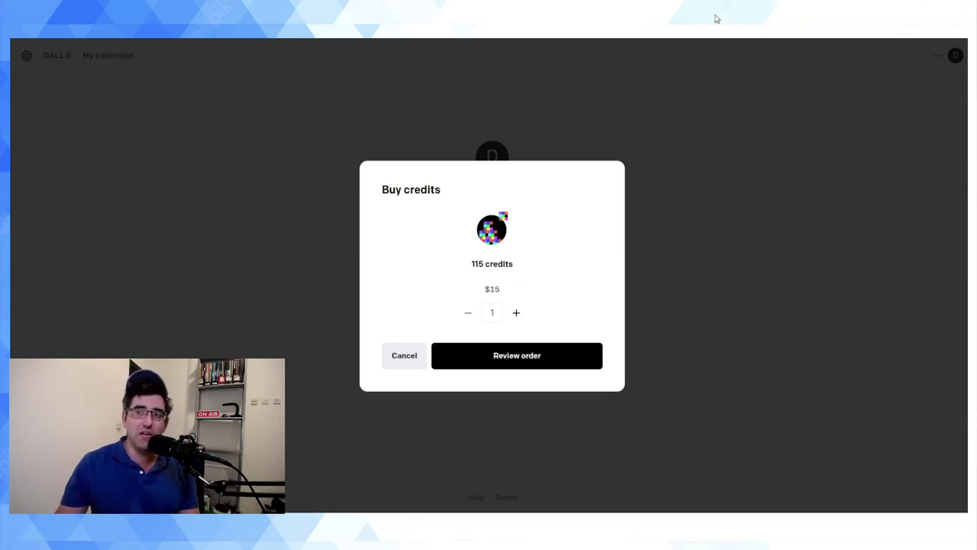
key("Escape")
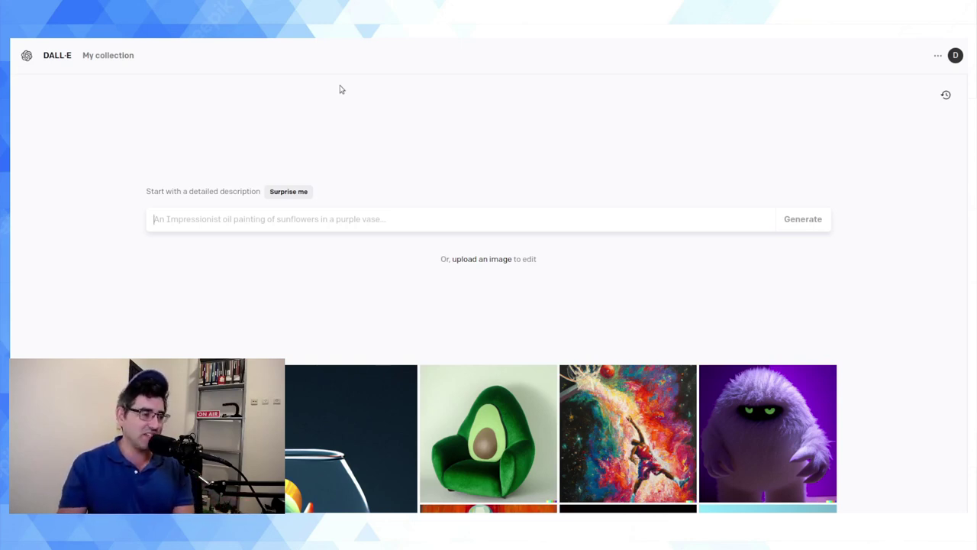
- Generate images for 'a sloth, a koala, and a penguin drinking together at a bar'
type("a sloth")
key("ctrl+a")
type("a sloth, a koala, ")
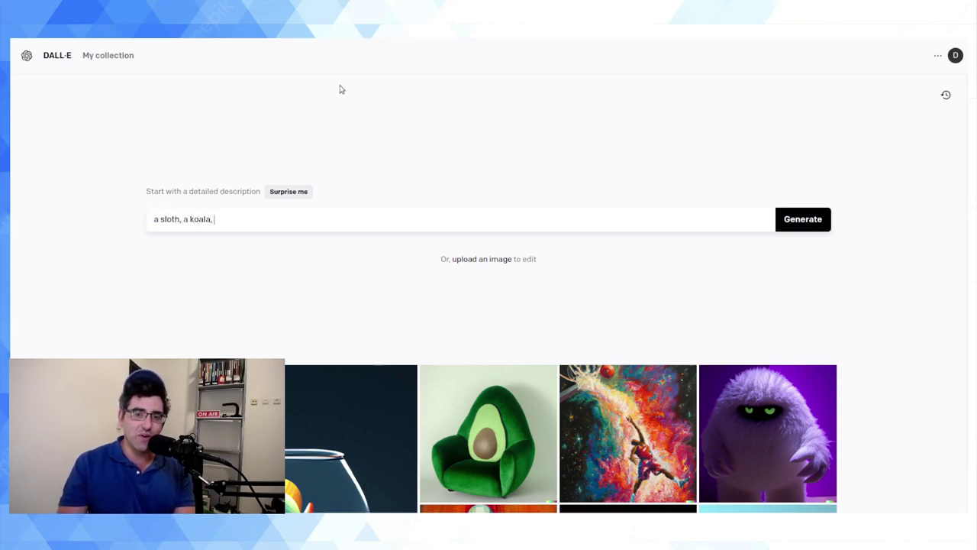
type("and a penguin")
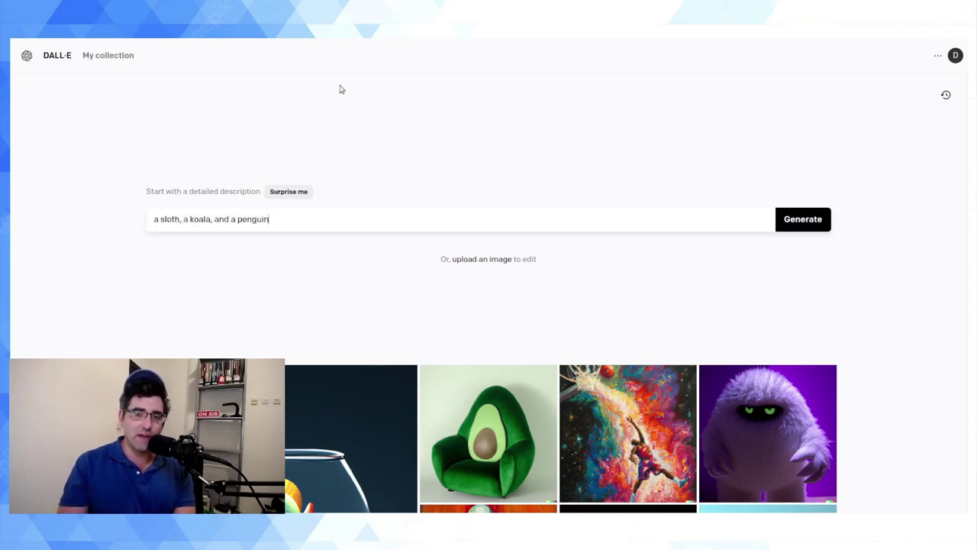
type(" drinking ")
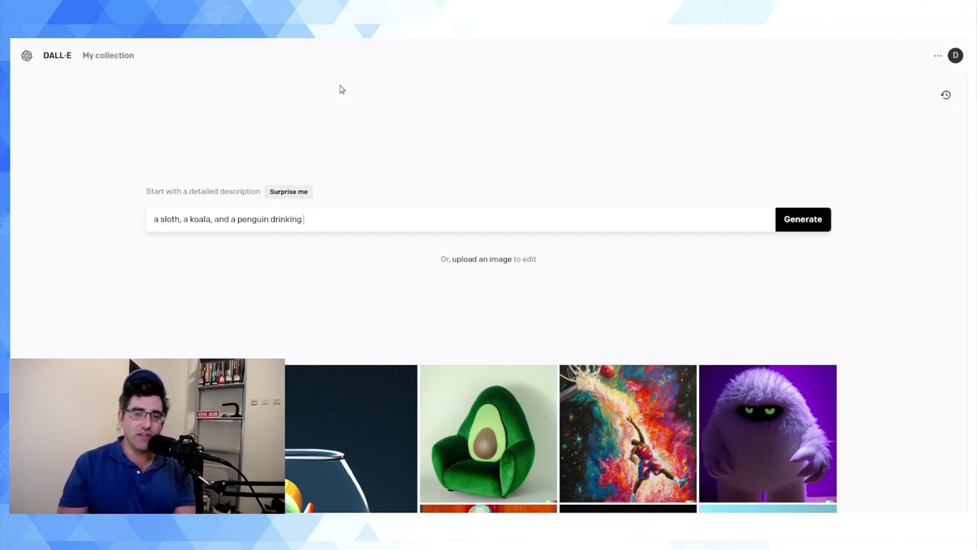
type("together at a bar")
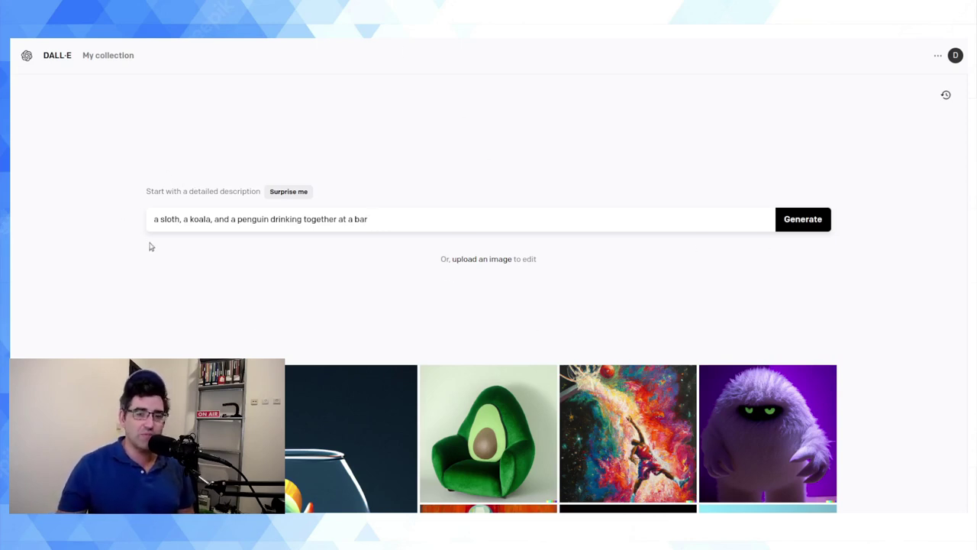
left_click(807, 221)
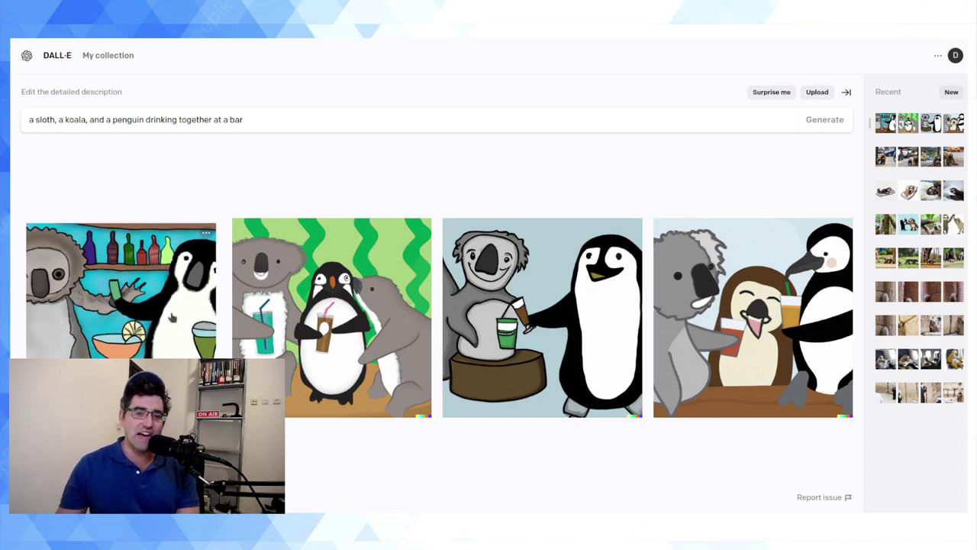
- View the first bar image, then open the fourth image with the laughing sloth
left_click(136, 302)
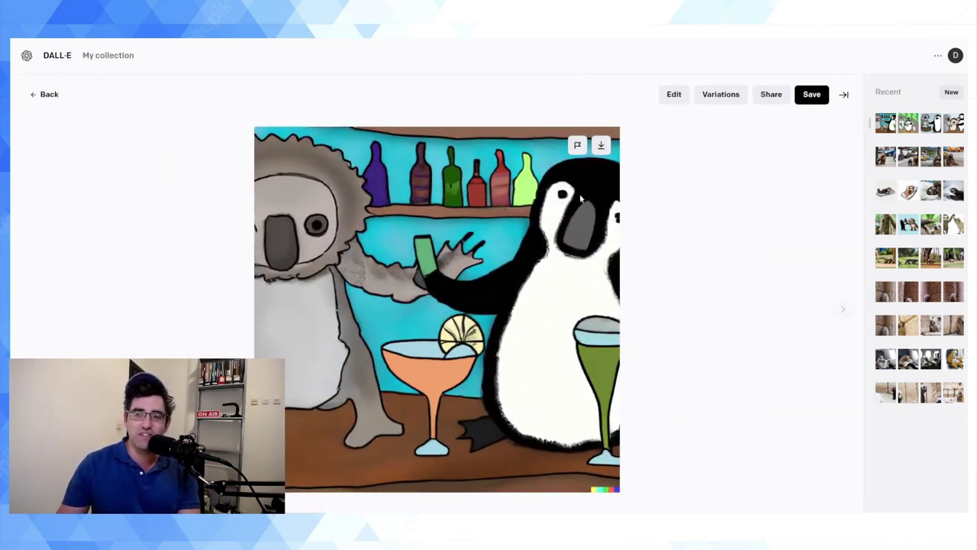
left_click(659, 181)
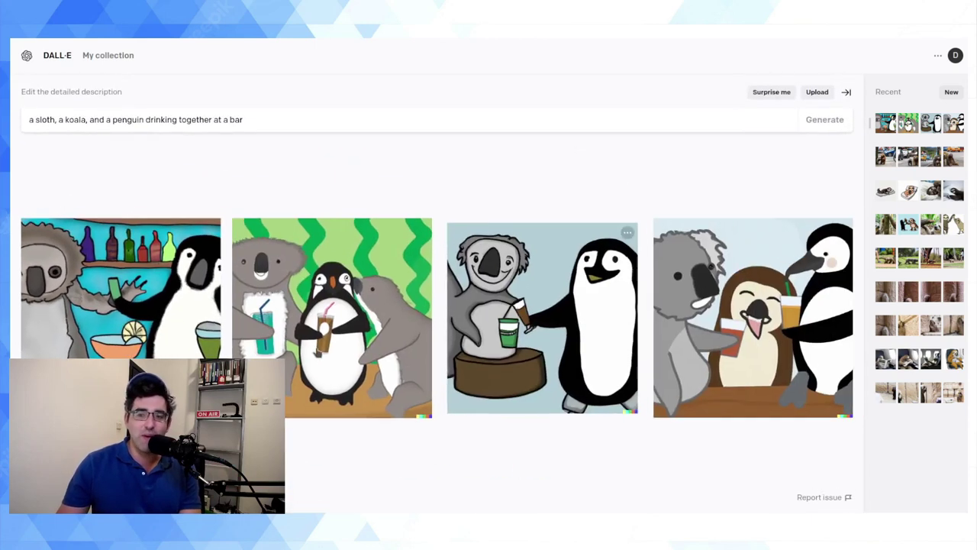
left_click(710, 319)
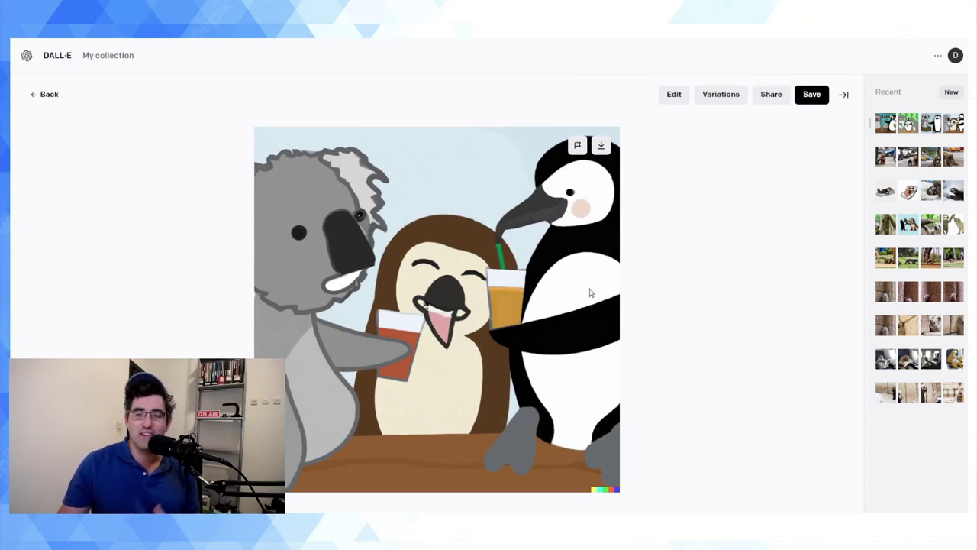
- Save the laughing-sloth image, publish it publicly, and copy its share link
left_click(810, 98)
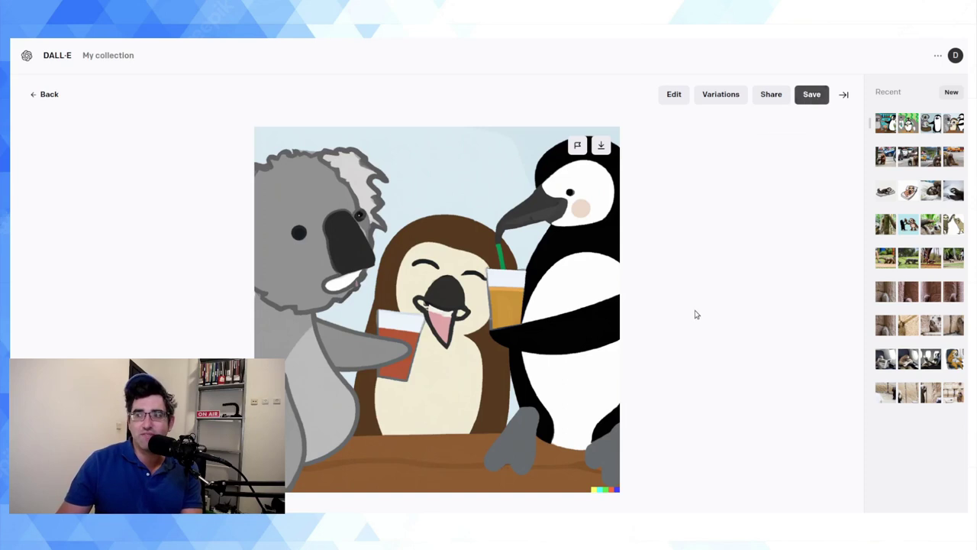
left_click(771, 98)
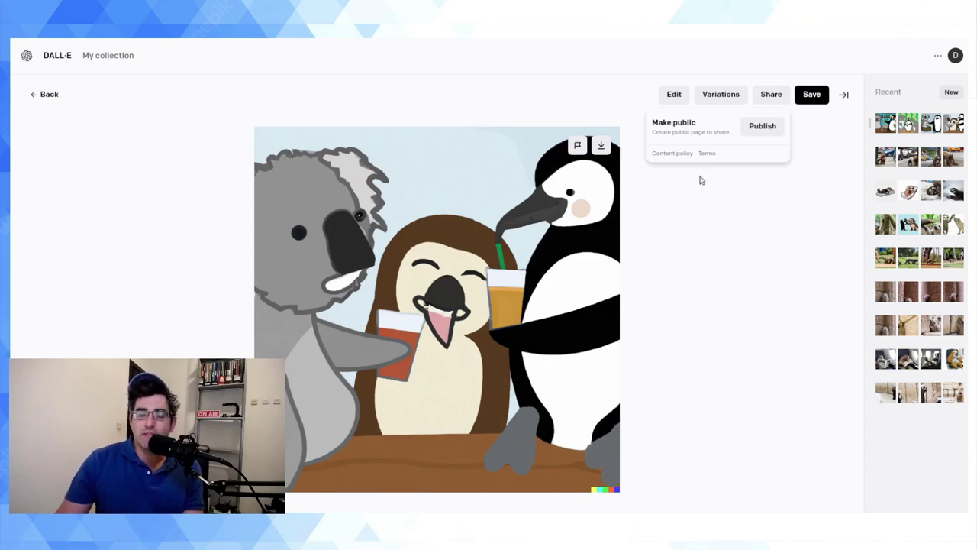
left_click(763, 127)
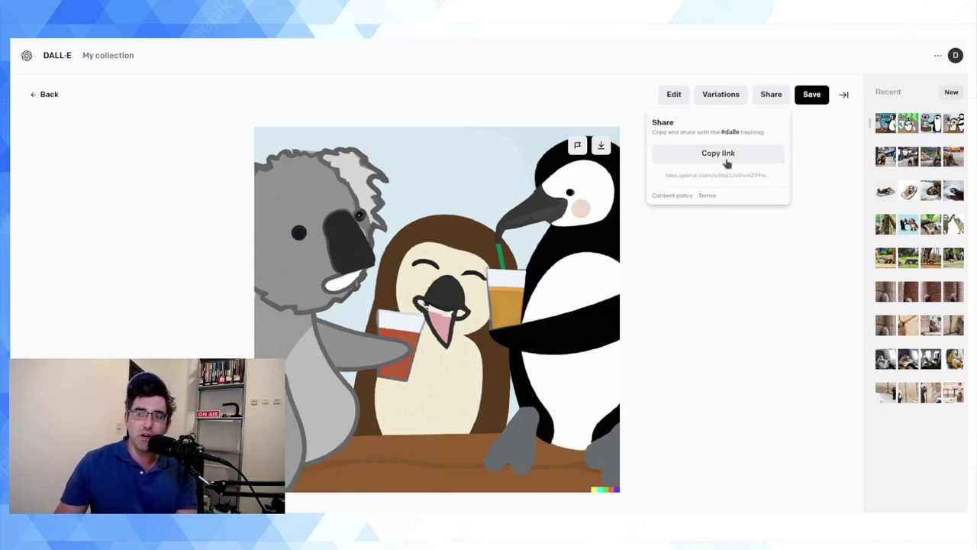
left_click(697, 161)
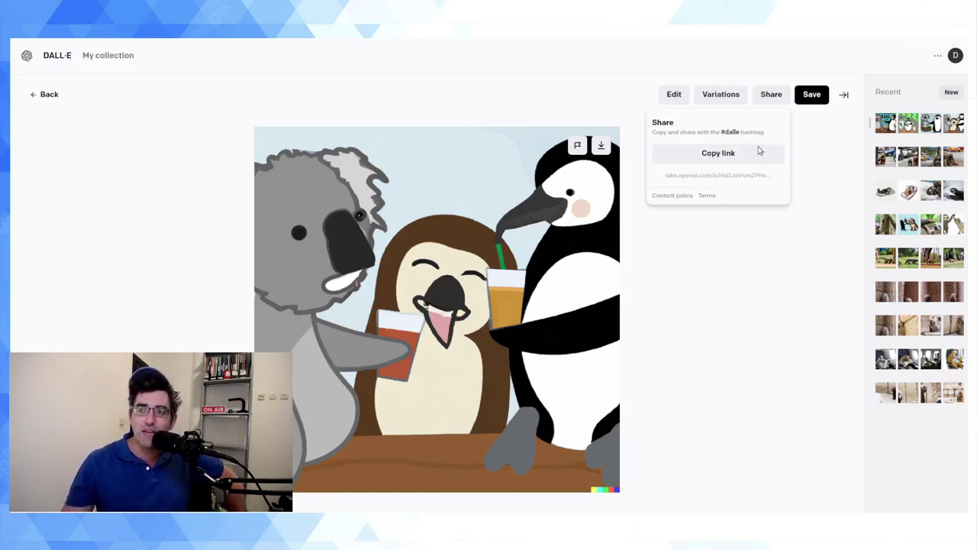
- Open the second bar image with the penguin centred, then save and publish it
left_click(35, 94)
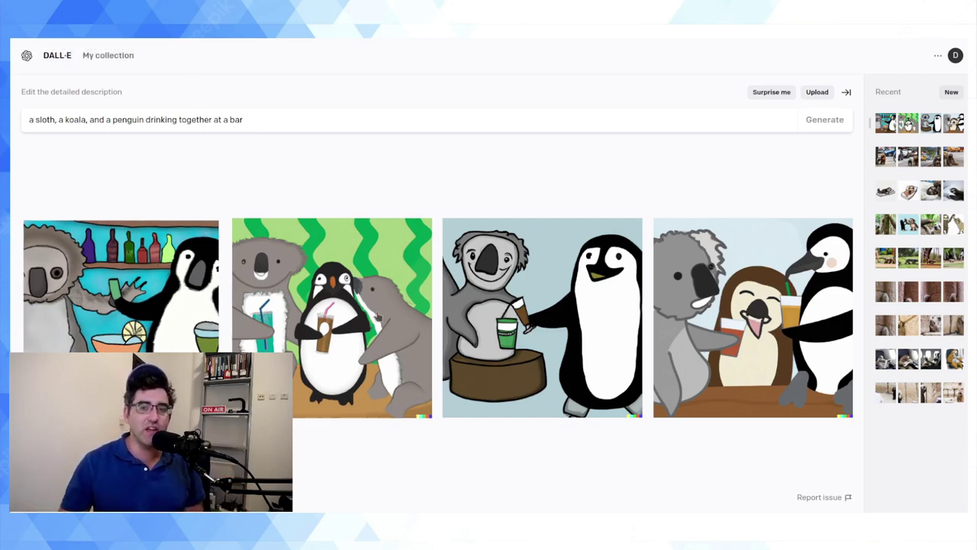
left_click(370, 335)
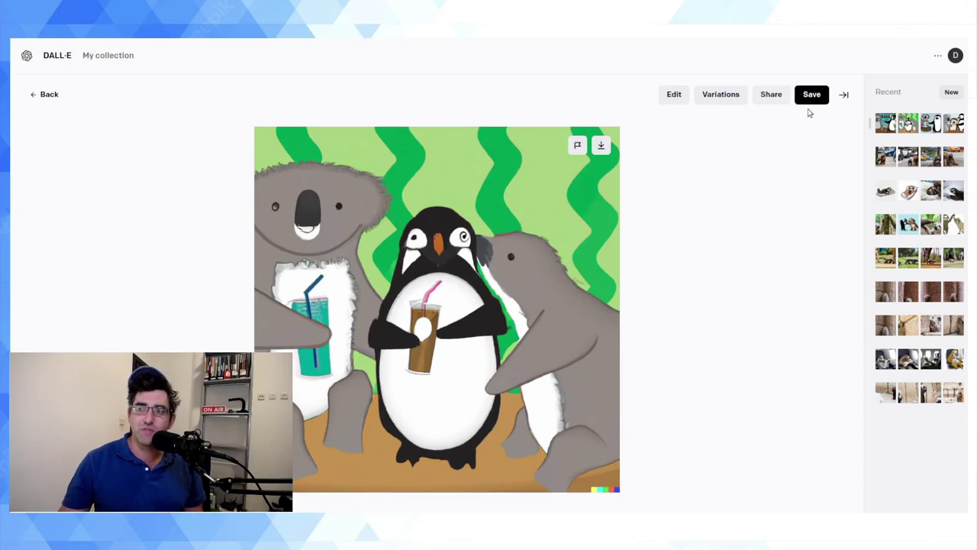
left_click(813, 102)
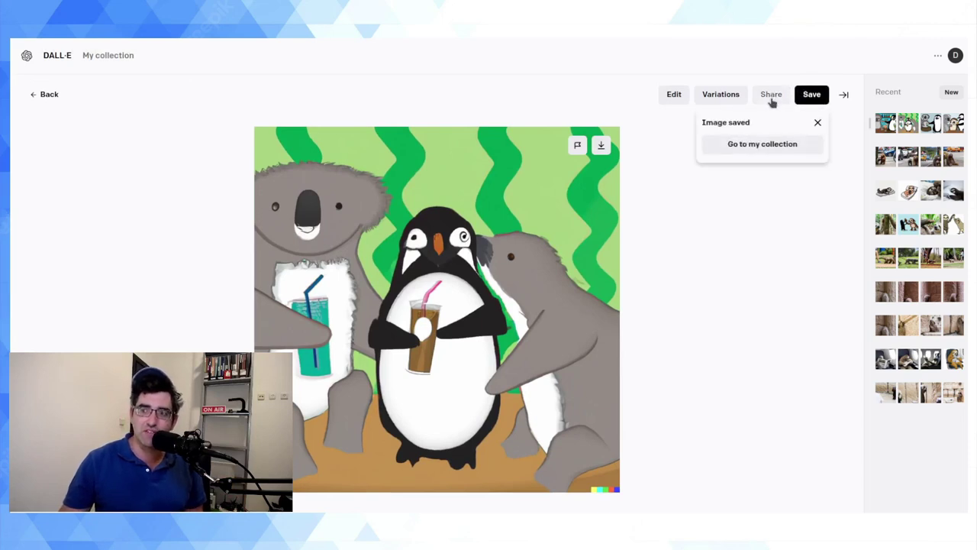
left_click(772, 97)
left_click(767, 129)
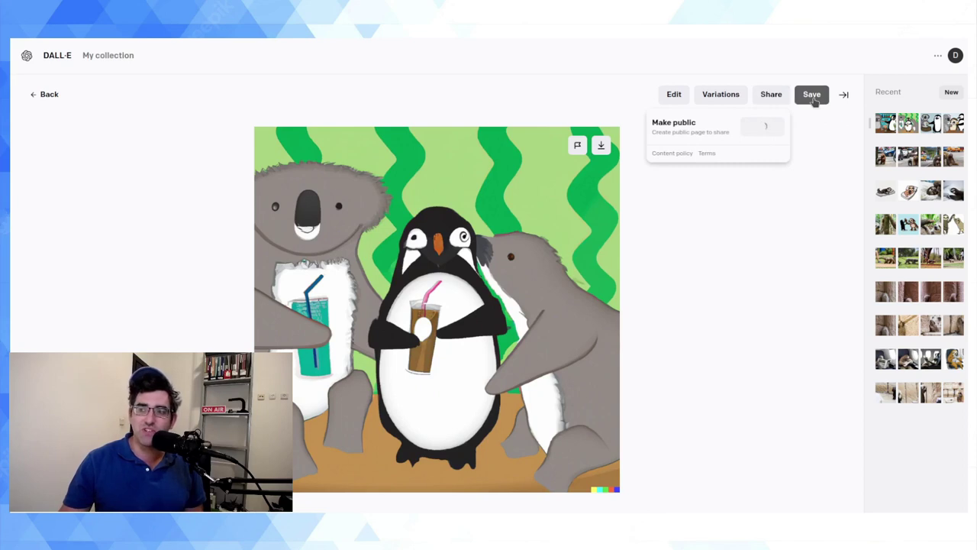
left_click(813, 99)
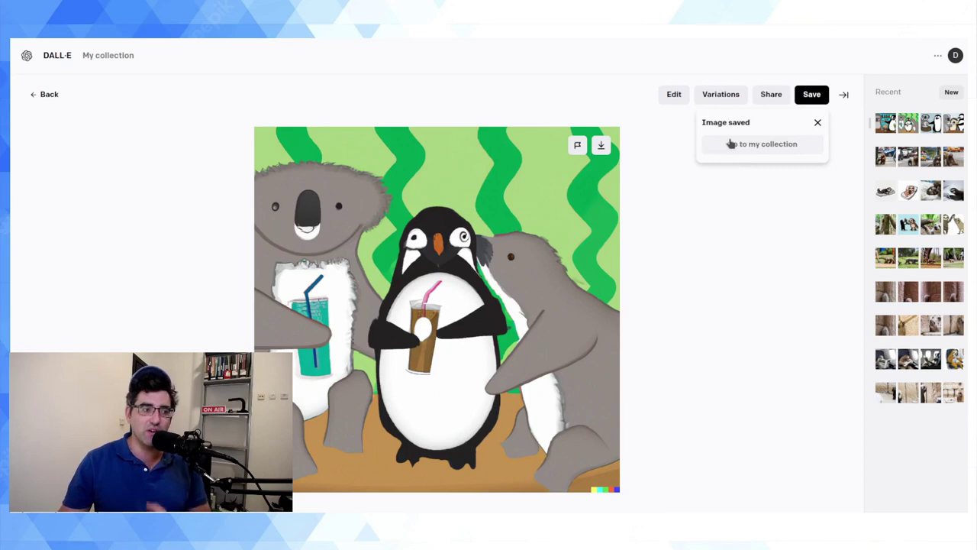
left_click(742, 149)
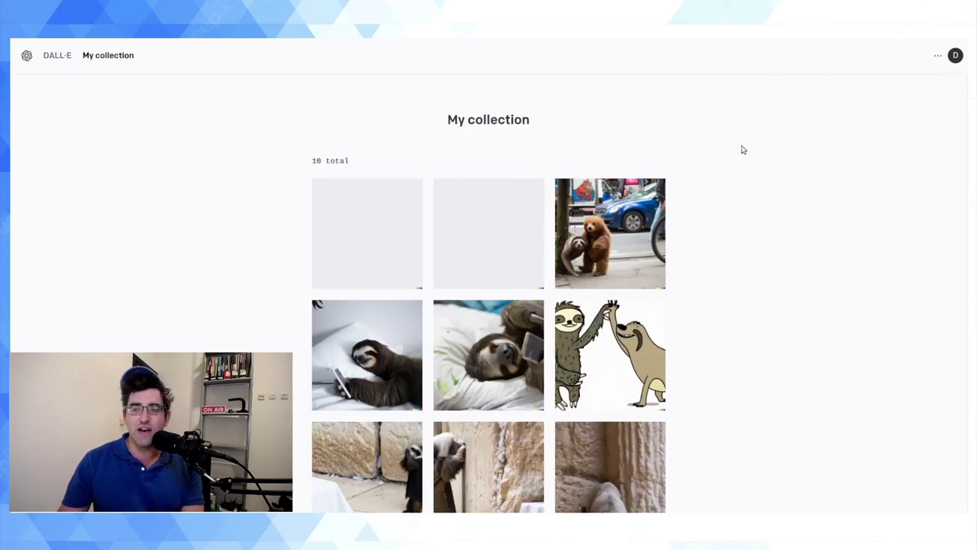
scroll(713, 190, "down", 1)
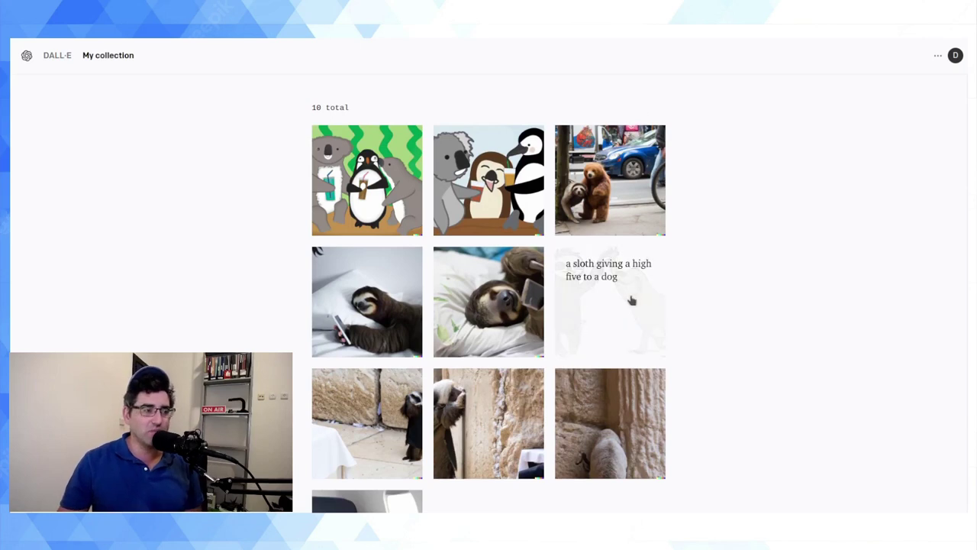
scroll(690, 349, "down", 1)
left_click(388, 337)
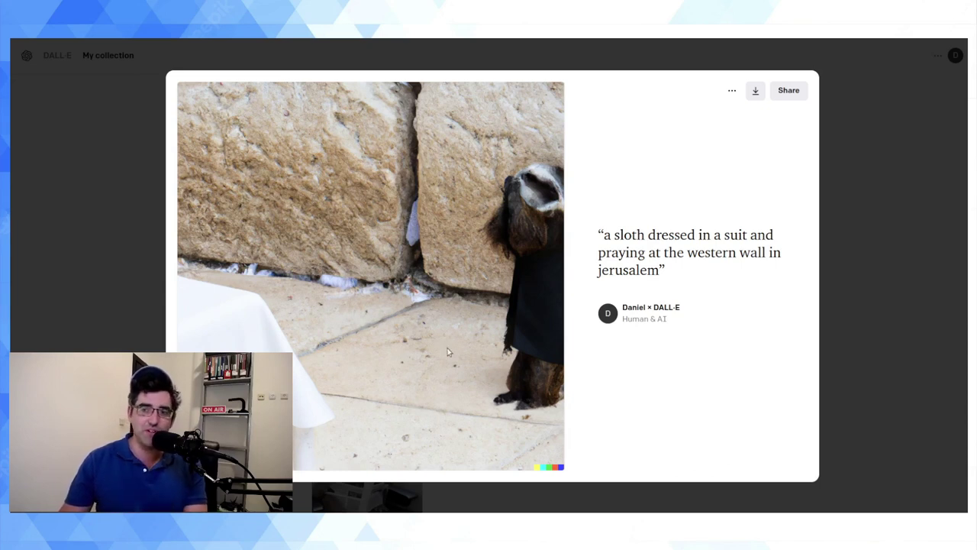
right_click(486, 288)
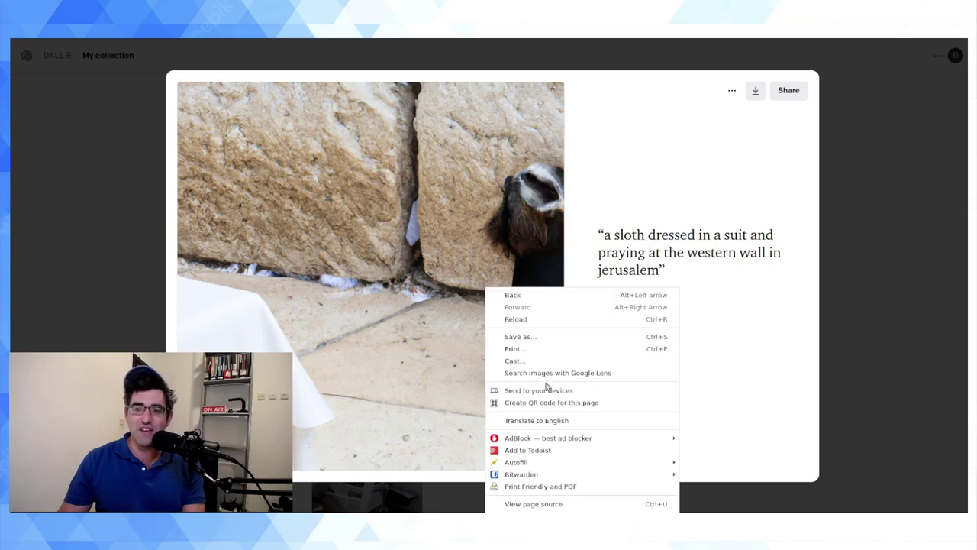
left_click(440, 337)
right_click(507, 266)
left_click(598, 193)
key("ctrl+plus")
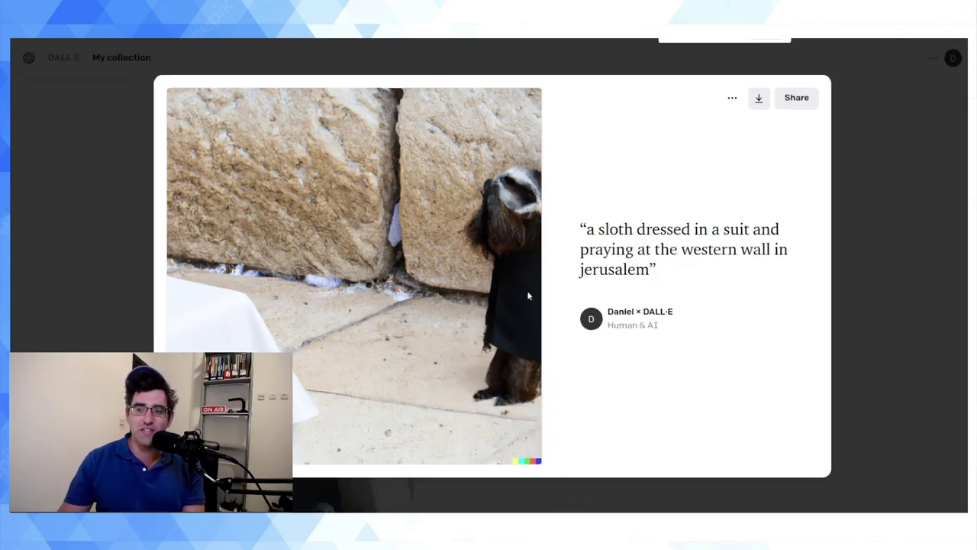
key("ctrl+minus")
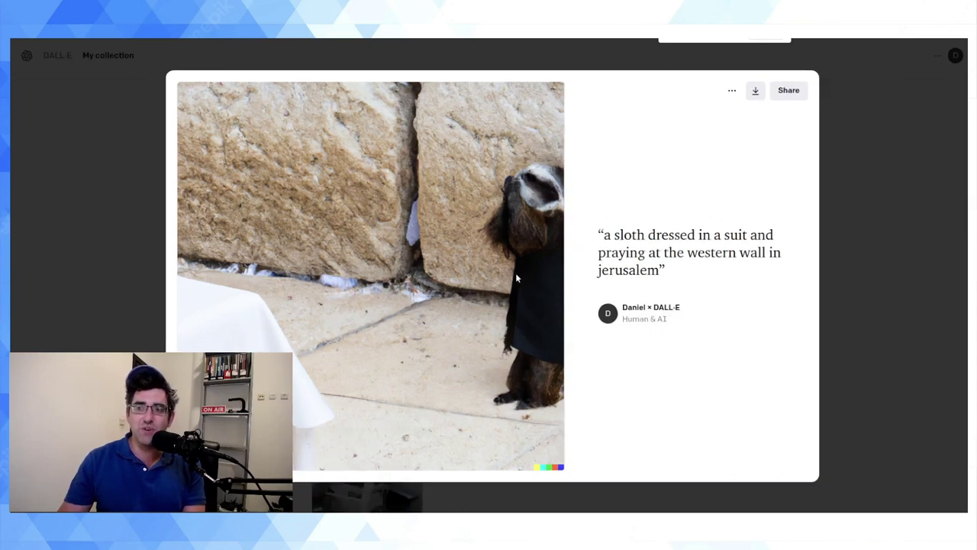
key("ctrl+minus")
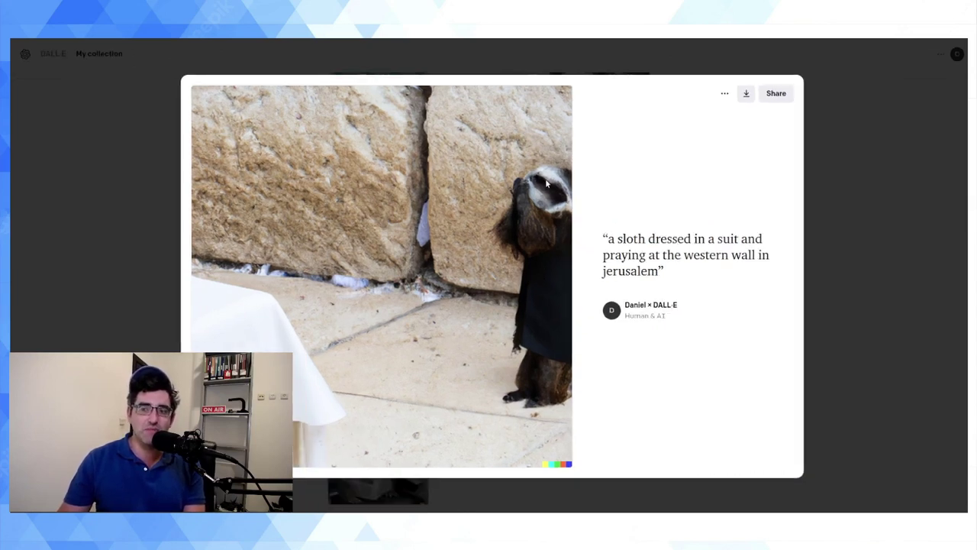
left_click(881, 287)
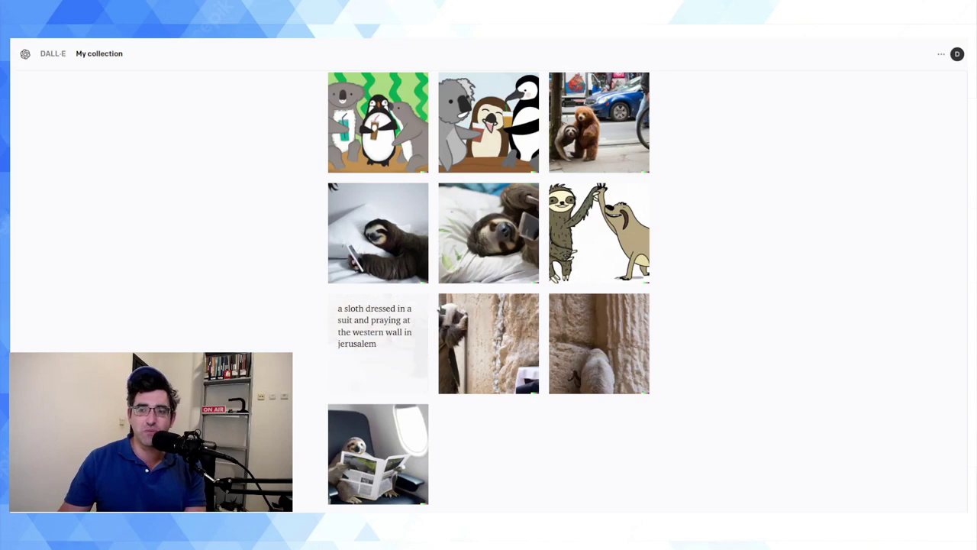
- Preview the cellphone sloth image in My collection, then close it
left_click(522, 242)
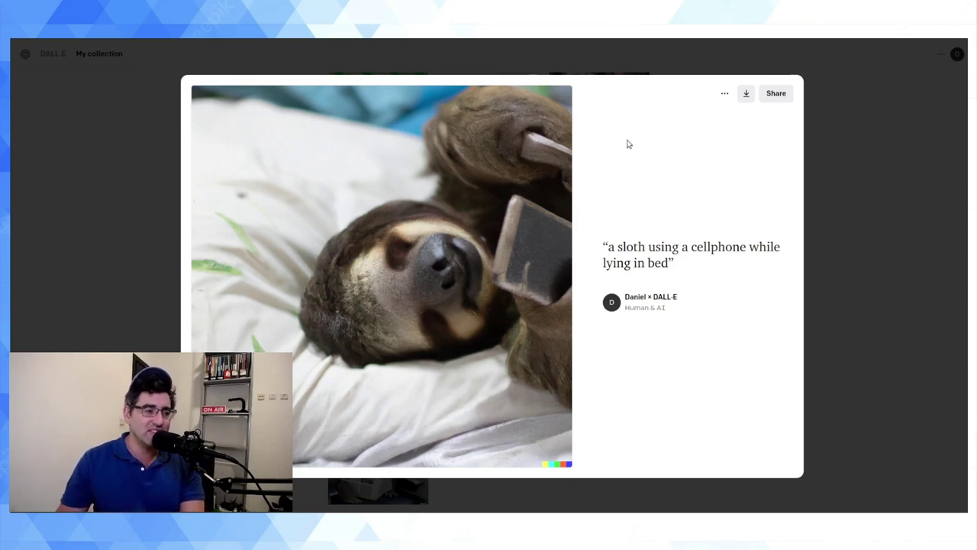
left_click(932, 323)
scroll(567, 317, "up", 1)
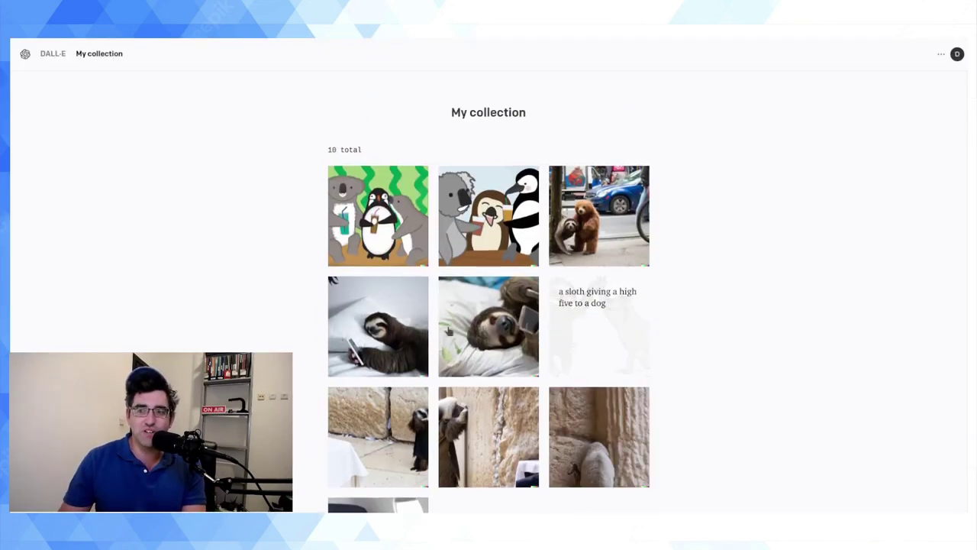
- Generate variations of the sloth, koala and penguin bar cartoon
left_click(461, 199)
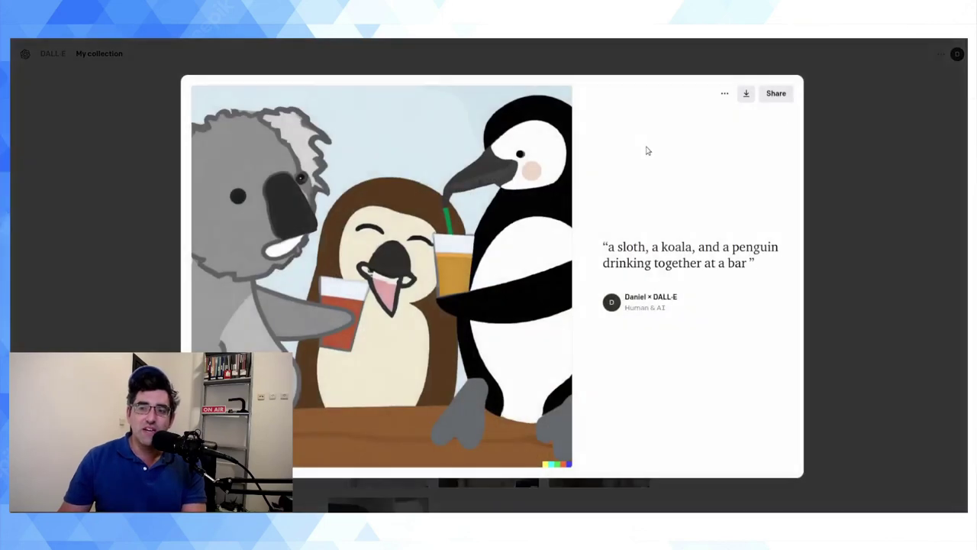
left_click(725, 93)
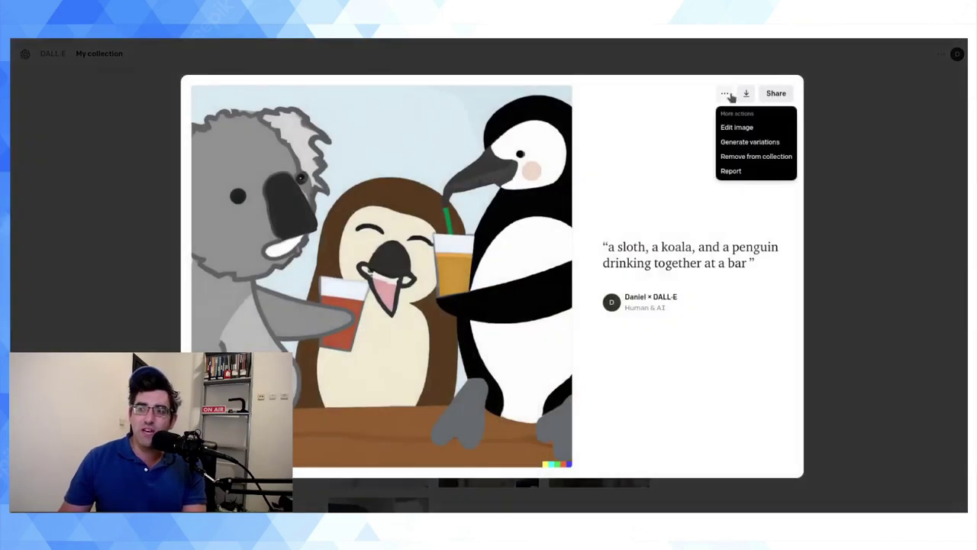
left_click(740, 145)
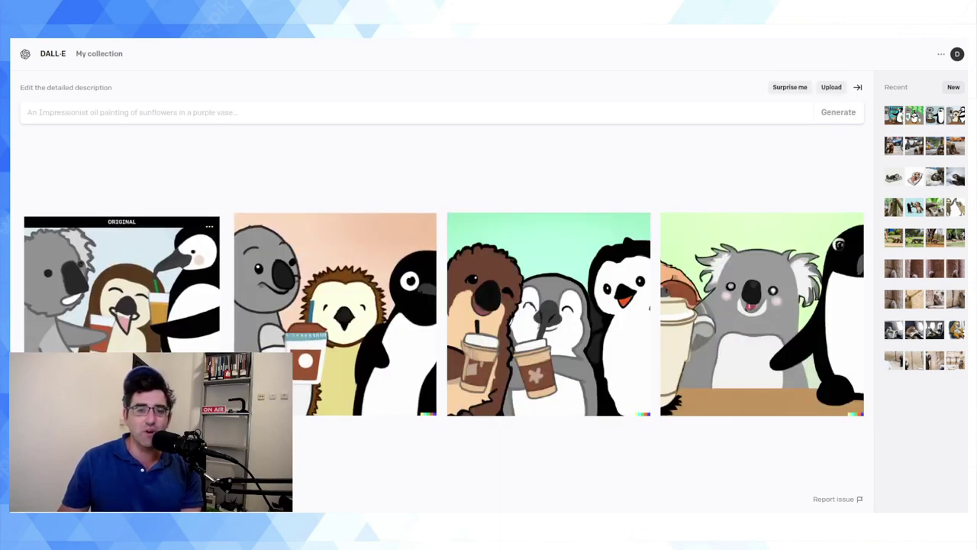
left_click(67, 316)
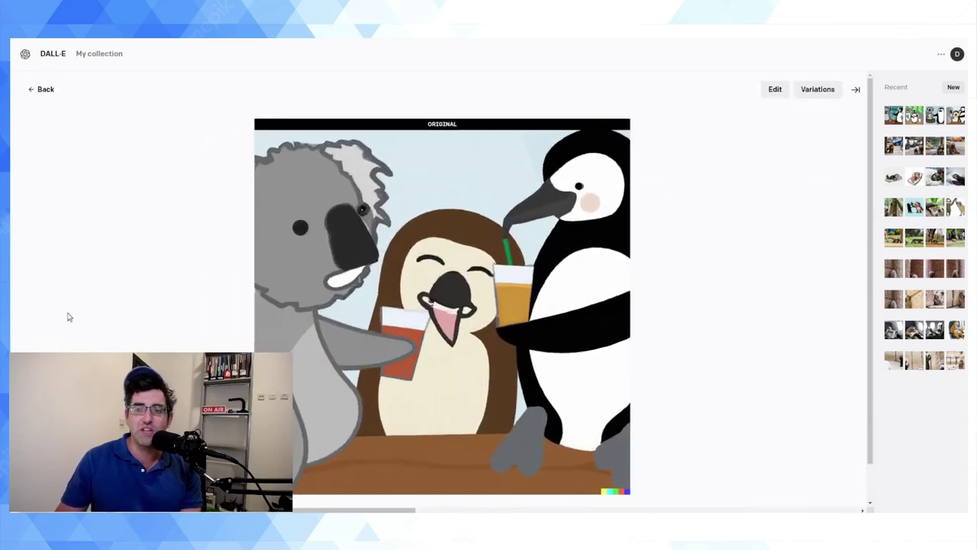
key("Right")
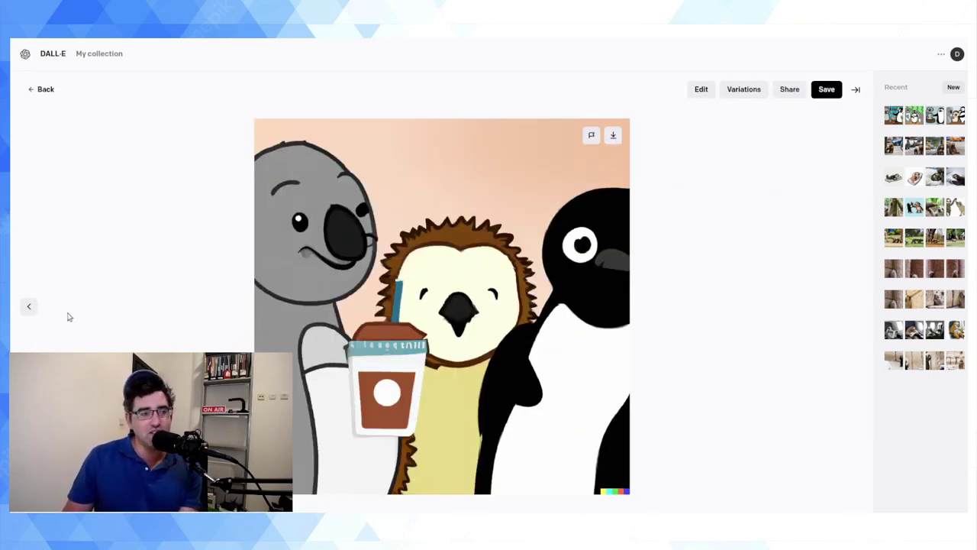
key("Right")
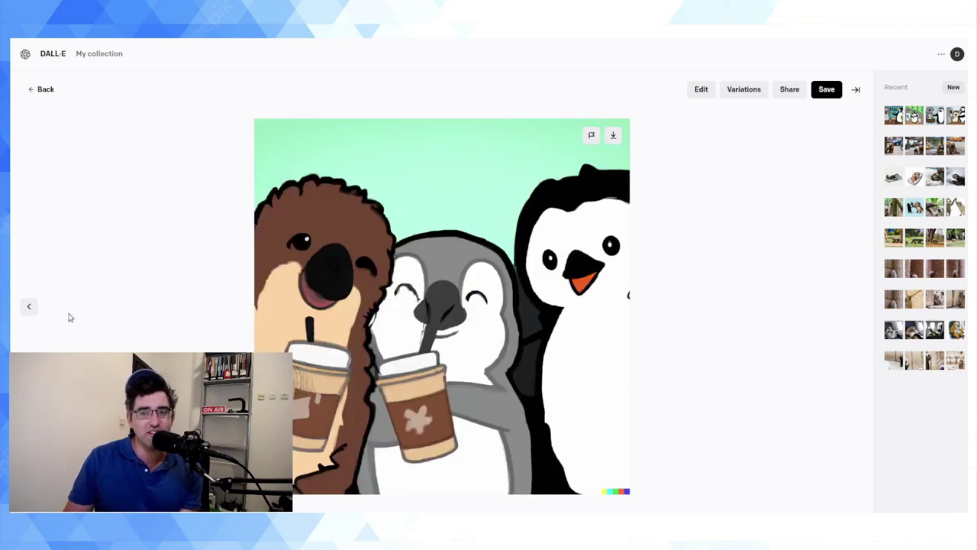
key("Right")
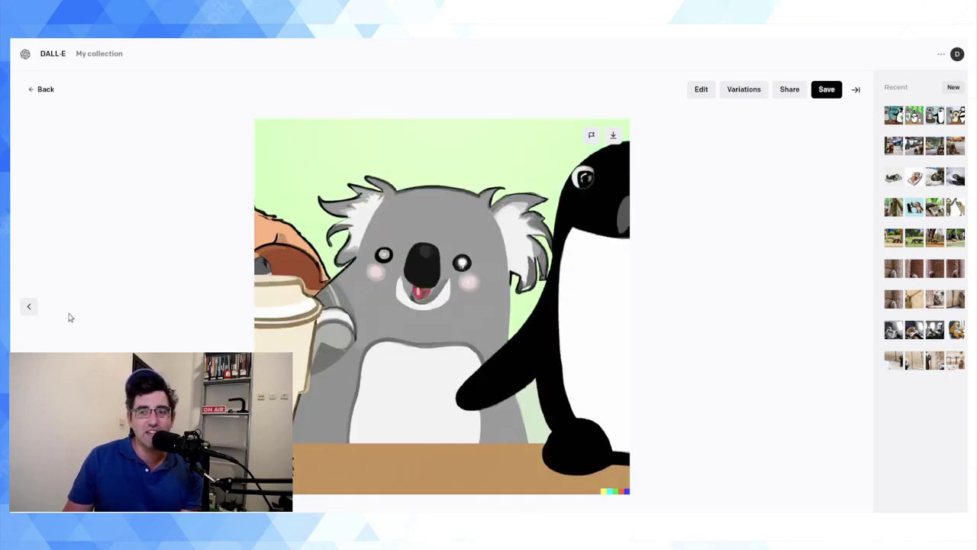
key("Left")
key("Left")
key("Left")
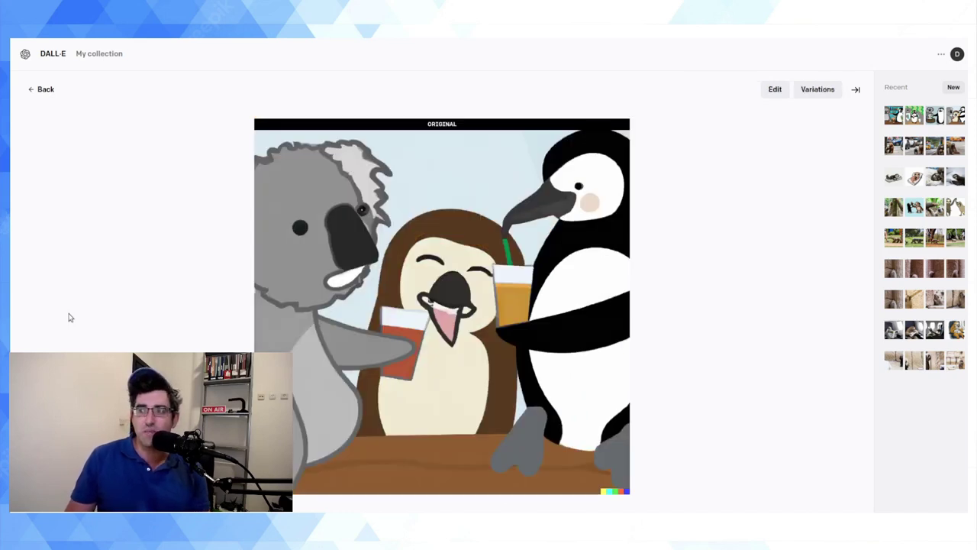
key("Escape")
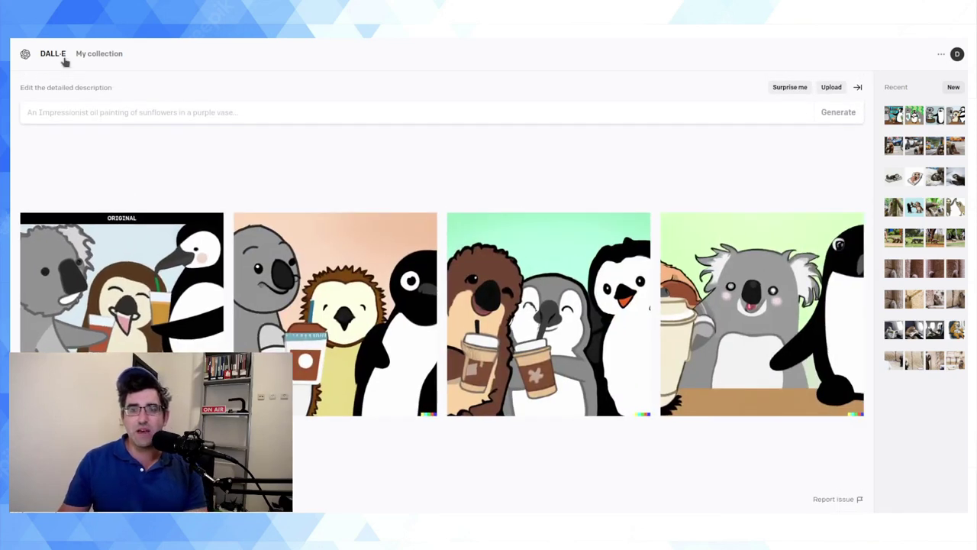